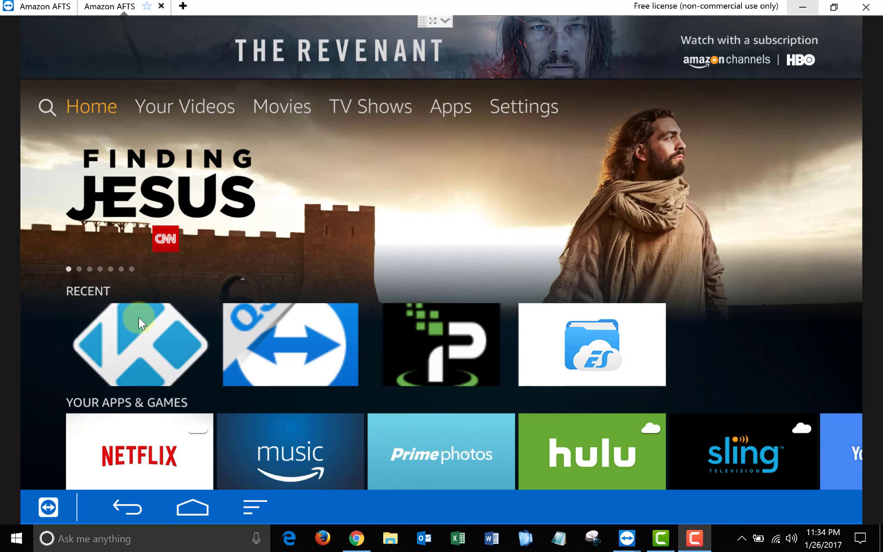
Launch Kodi and go to System > Settings > Video > Subtitles, showing arial.ttf size 28.
{"action": "left_click", "coordinate": [137, 340]}
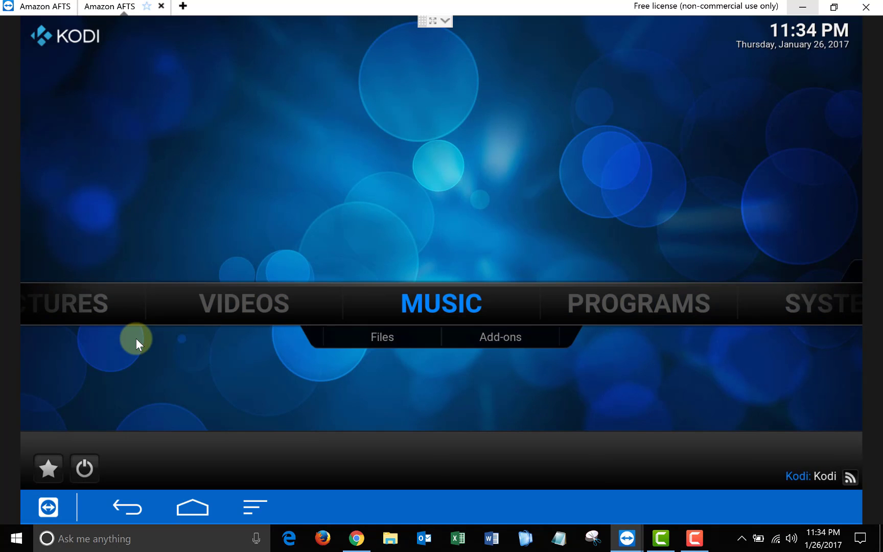
{"action": "key", "text": "Right"}
{"action": "key", "text": "Right"}
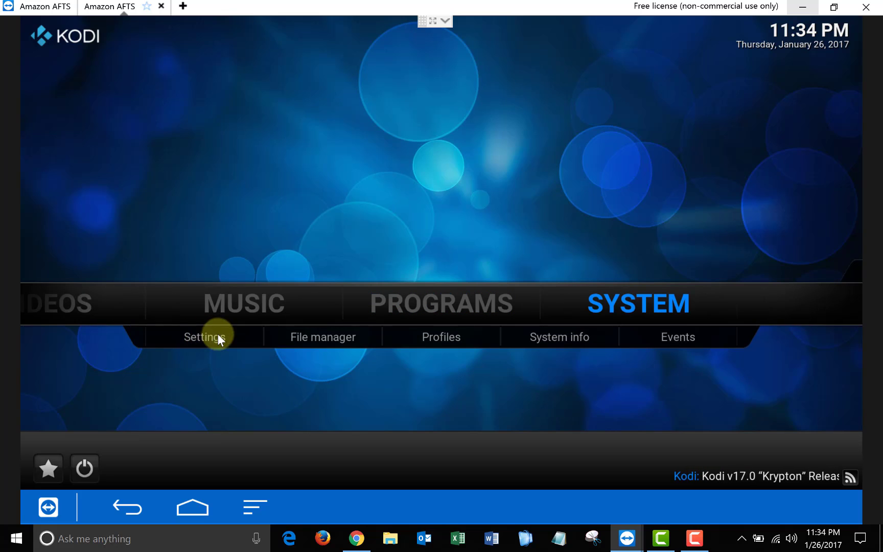
{"action": "left_click", "coordinate": [238, 341]}
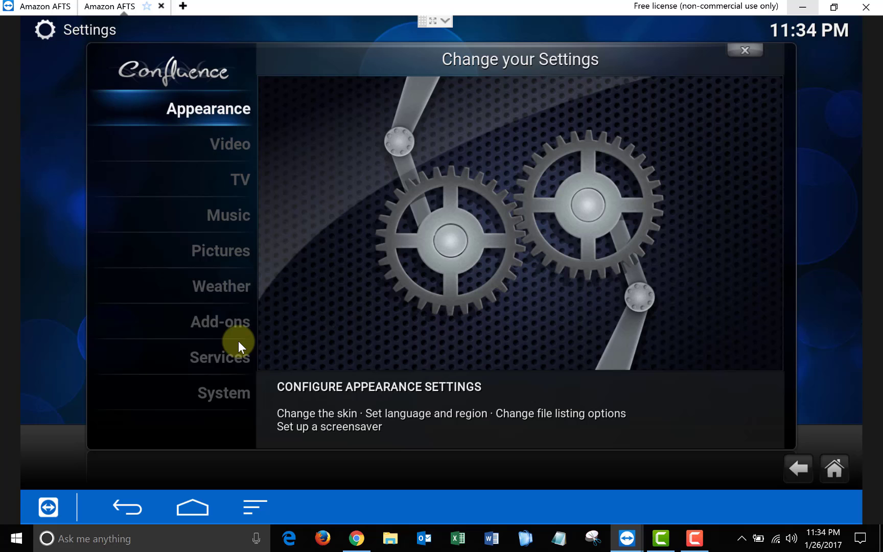
{"action": "left_click", "coordinate": [170, 145]}
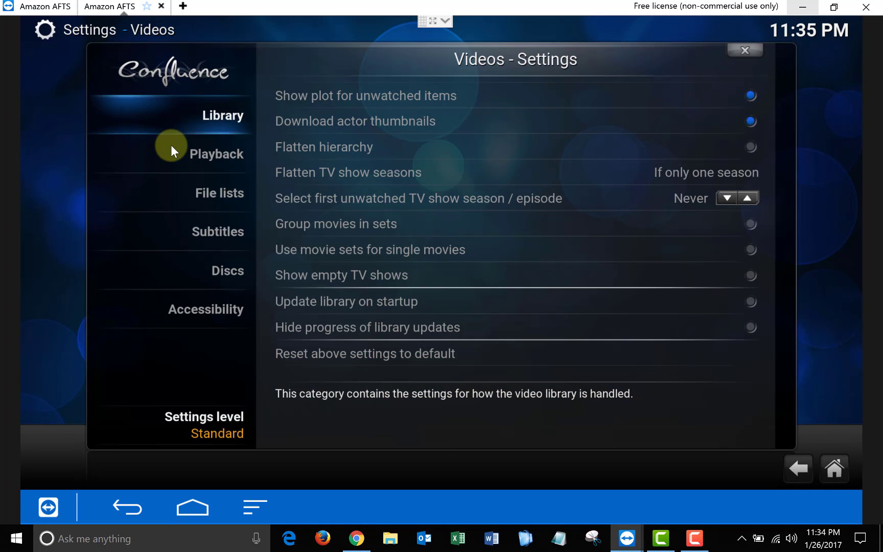
{"action": "left_click", "coordinate": [167, 229]}
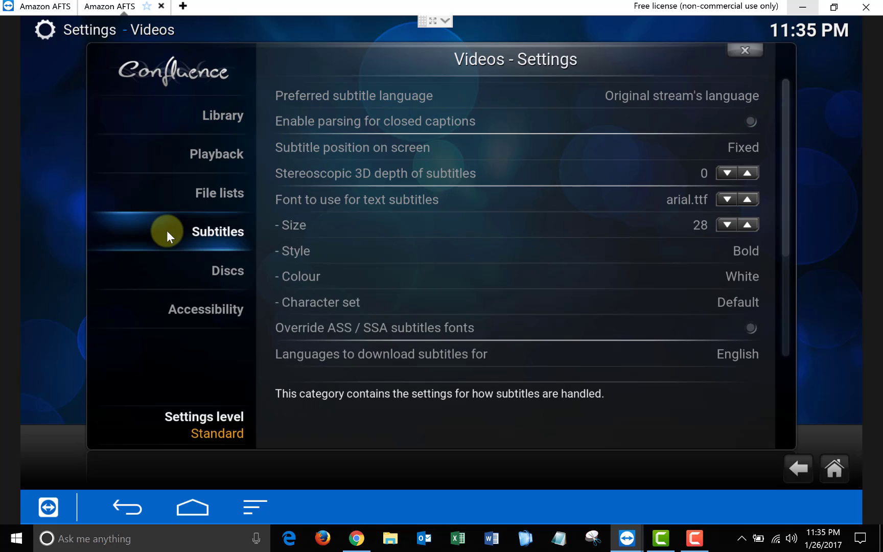
Set the preferred subtitle language to English.
{"action": "left_click", "coordinate": [702, 96]}
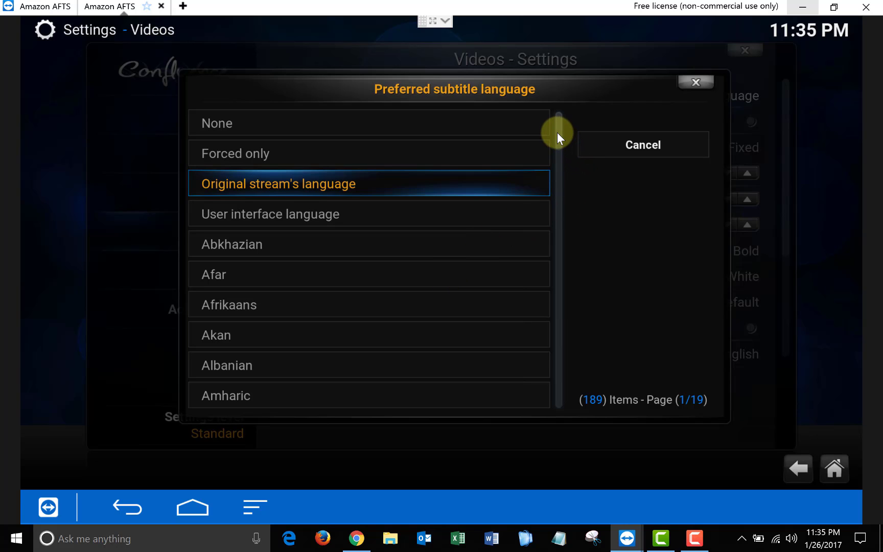
{"action": "left_click_drag", "start_coordinate": [557, 133], "coordinate": [564, 192]}
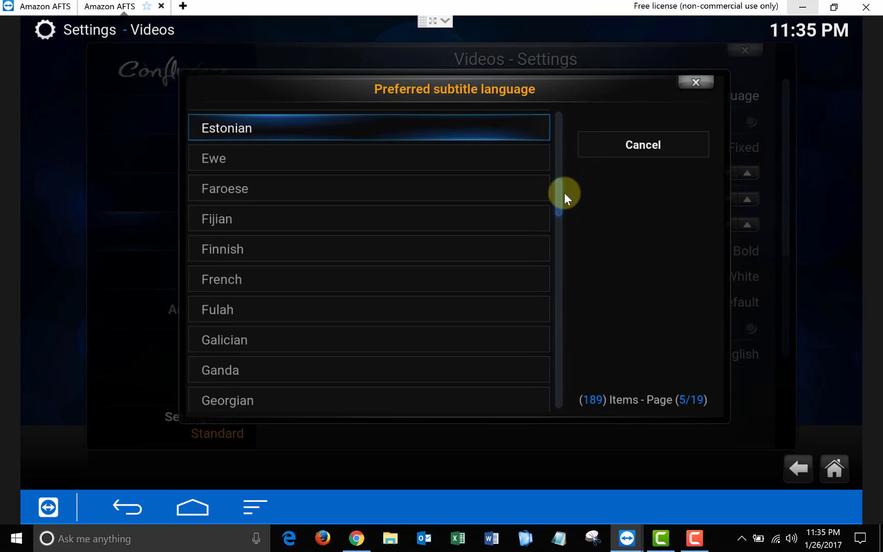
{"action": "left_click", "coordinate": [359, 212]}
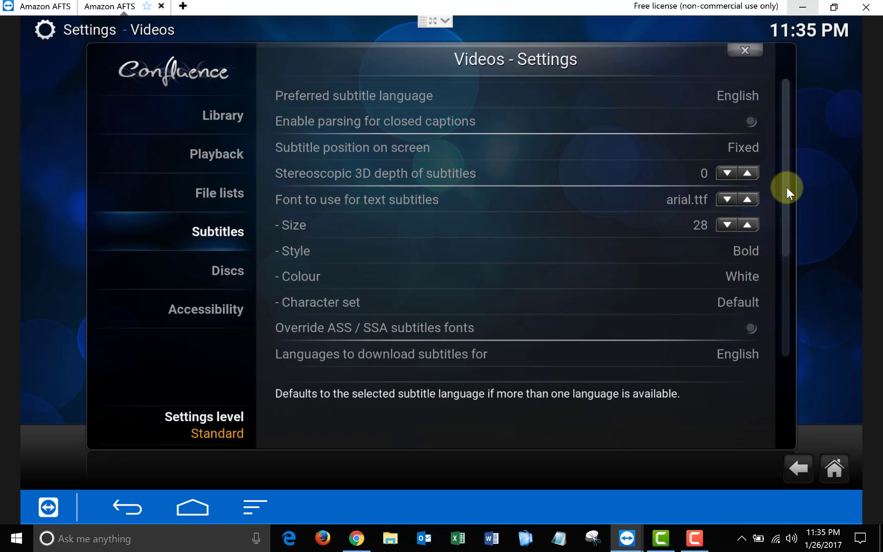
Add Turkish alongside English as subtitle download languages.
{"action": "left_click_drag", "start_coordinate": [787, 187], "coordinate": [783, 301]}
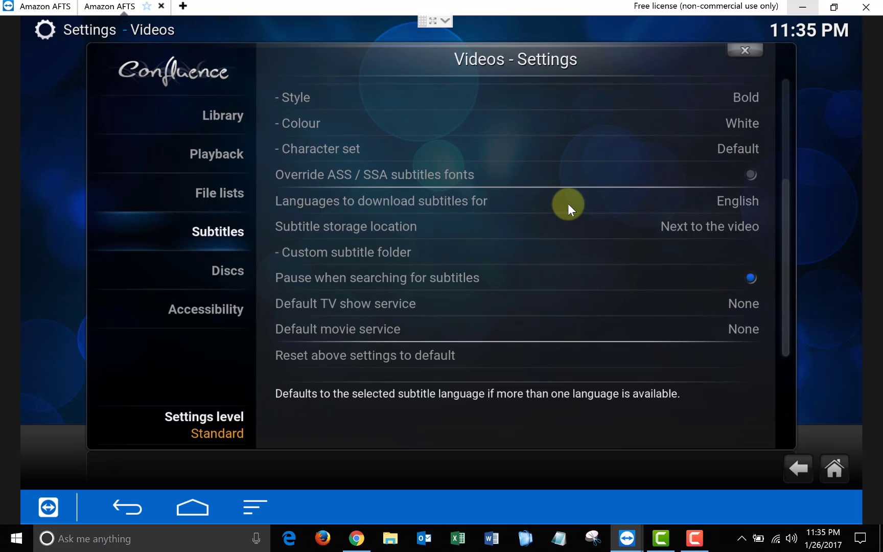
{"action": "left_click", "coordinate": [544, 205]}
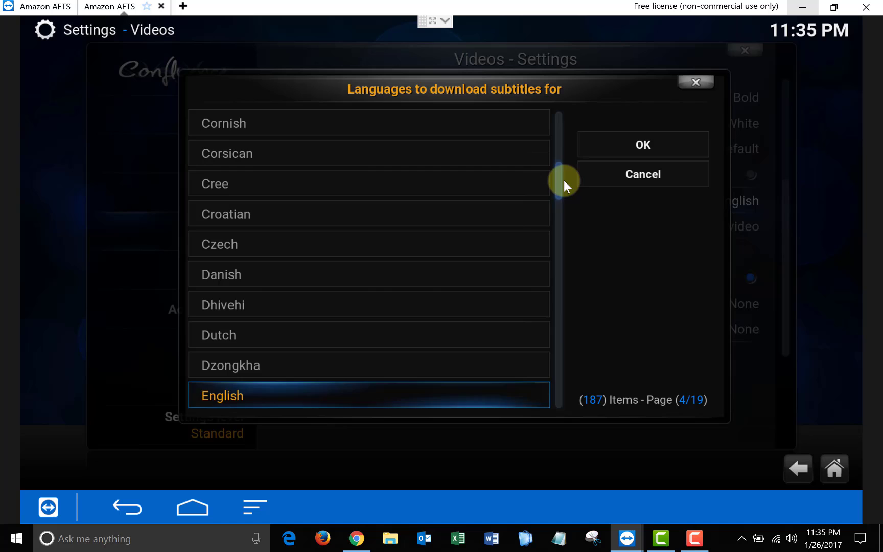
{"action": "left_click_drag", "start_coordinate": [565, 180], "coordinate": [539, 368]}
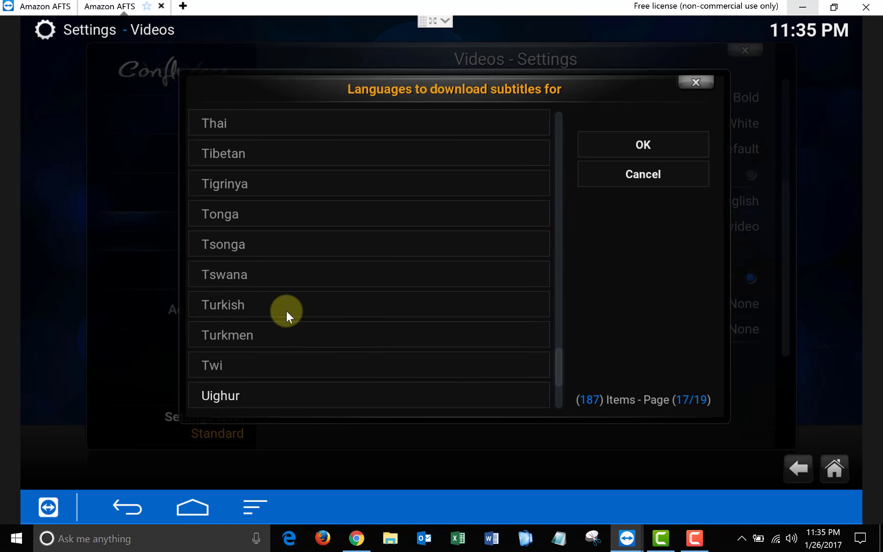
{"action": "left_click", "coordinate": [645, 146]}
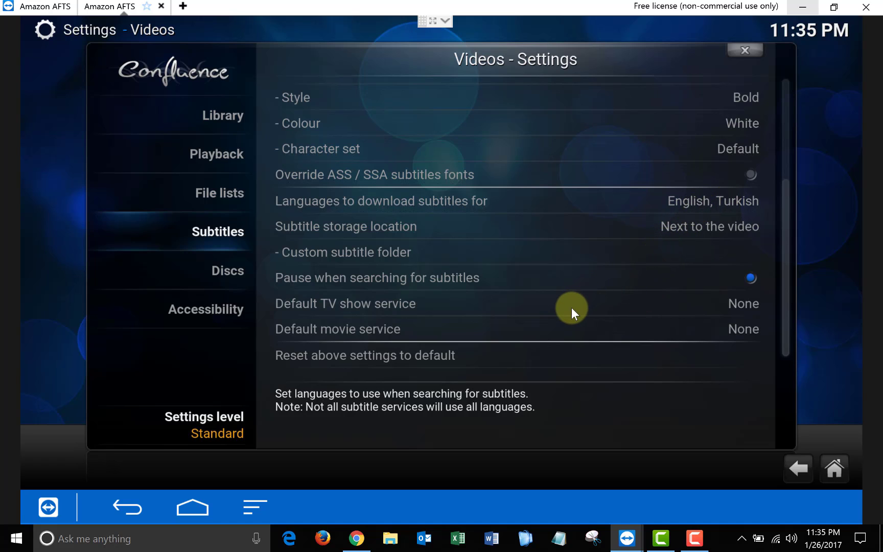
Install the Subscene.com service and set it as the default TV show subtitle service.
{"action": "left_click", "coordinate": [657, 303]}
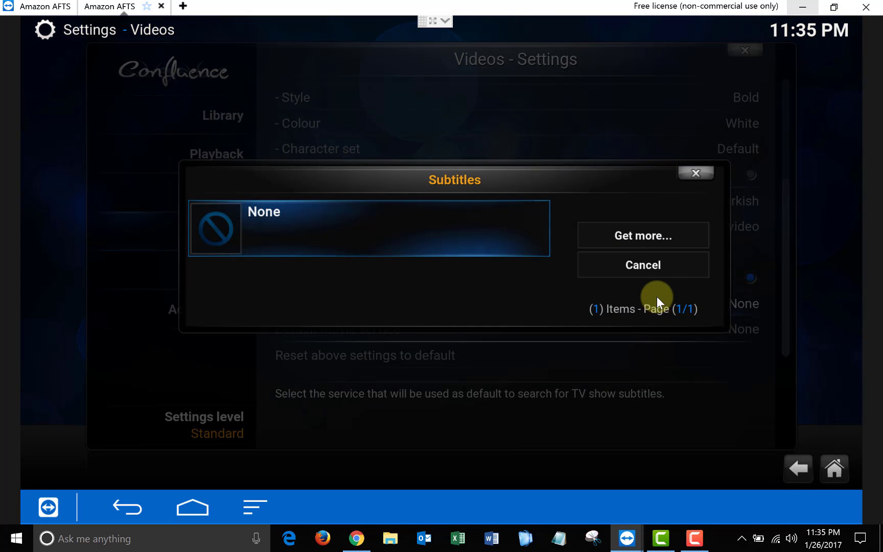
{"action": "left_click", "coordinate": [686, 237]}
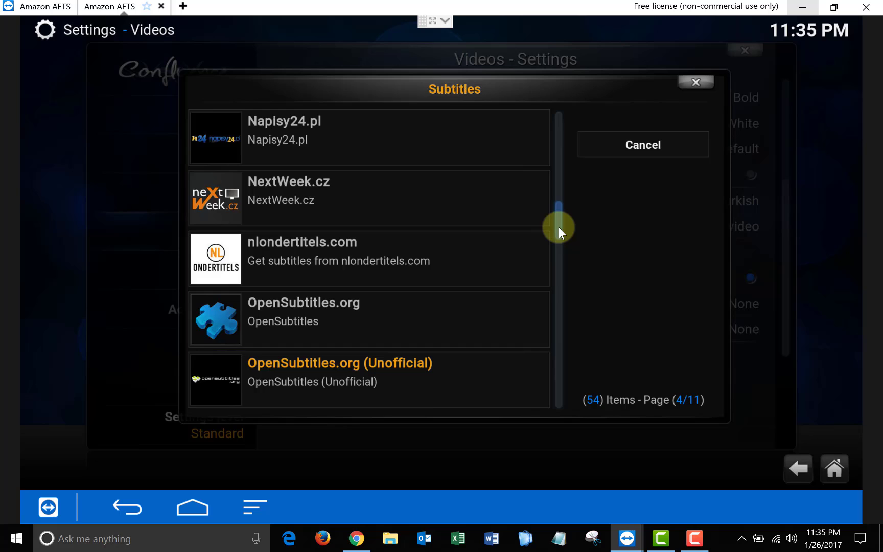
{"action": "scroll", "coordinate": [559, 226], "scroll_direction": "down", "scroll_amount": 1}
{"action": "scroll", "coordinate": [557, 232], "scroll_direction": "down", "scroll_amount": 1}
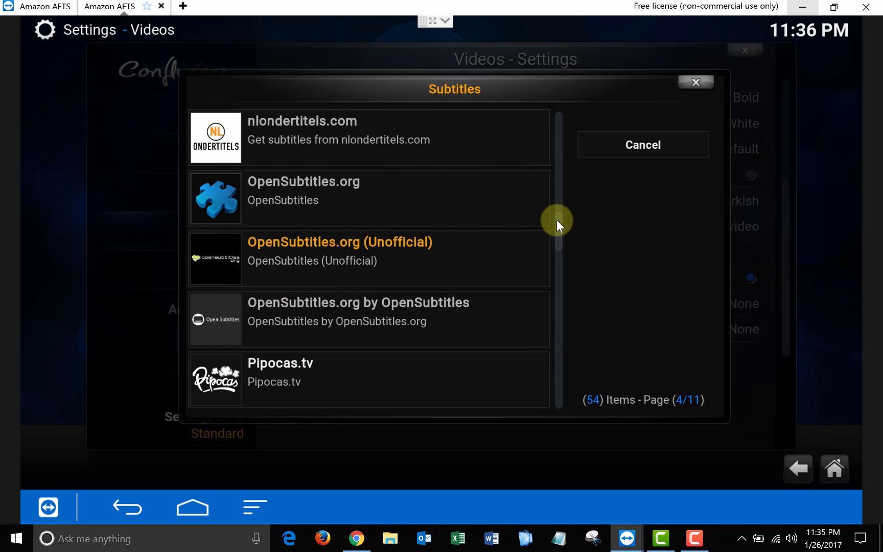
{"action": "left_click_drag", "start_coordinate": [559, 239], "coordinate": [551, 294]}
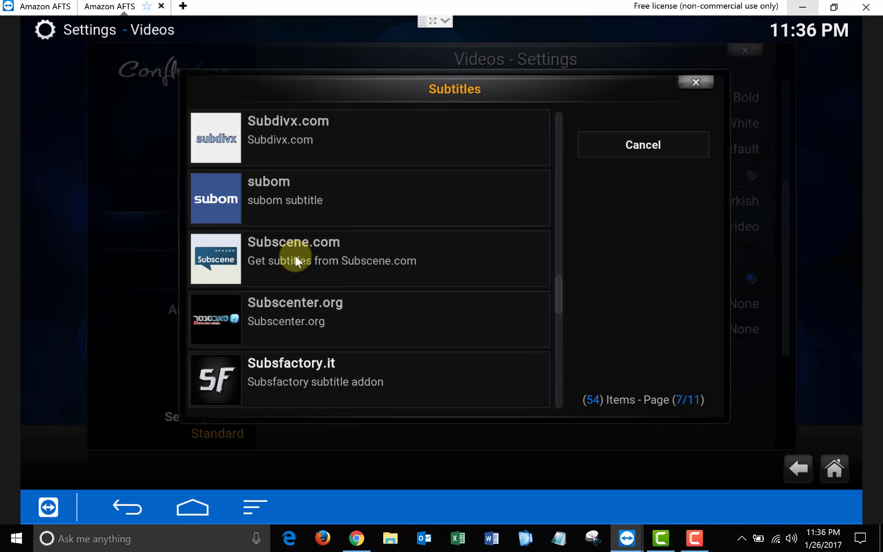
{"action": "left_click", "coordinate": [295, 255]}
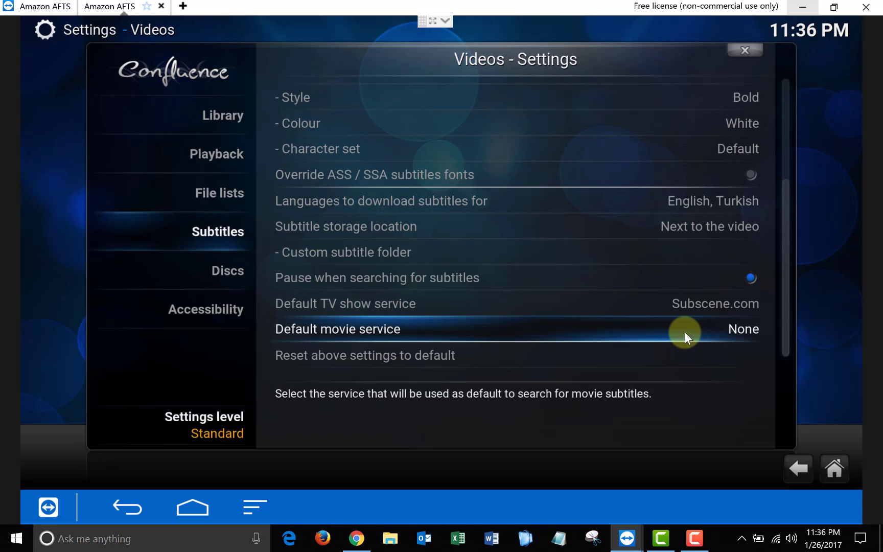
Make Subscene.com the default movie subtitle service and return to the home screen.
{"action": "left_click", "coordinate": [684, 332]}
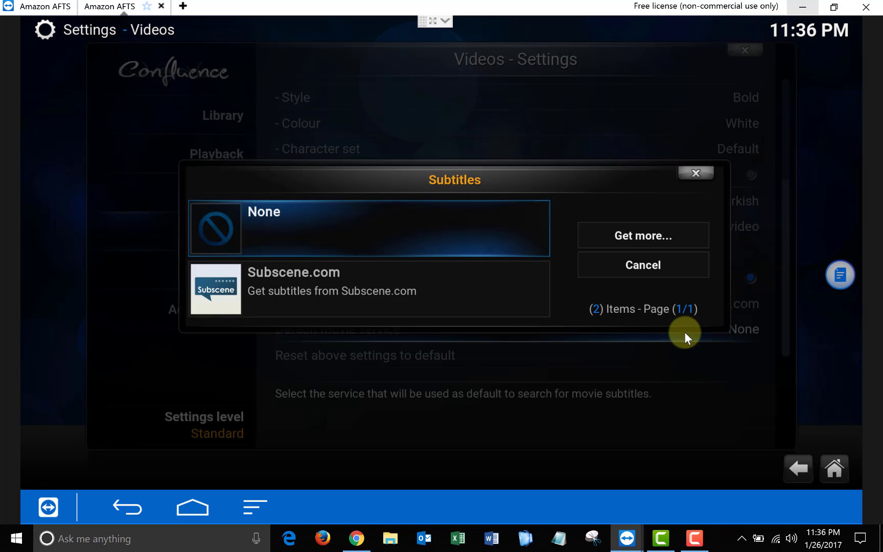
{"action": "left_click", "coordinate": [442, 290]}
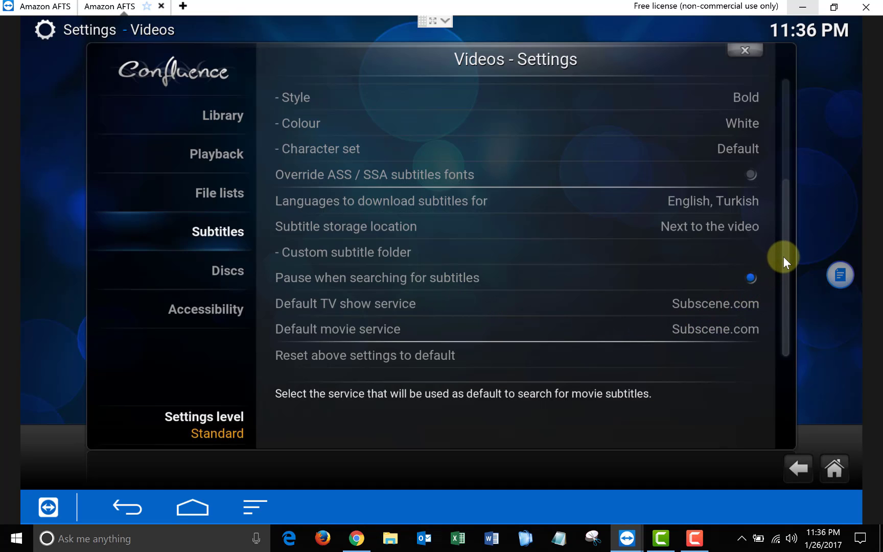
{"action": "left_click", "coordinate": [841, 468]}
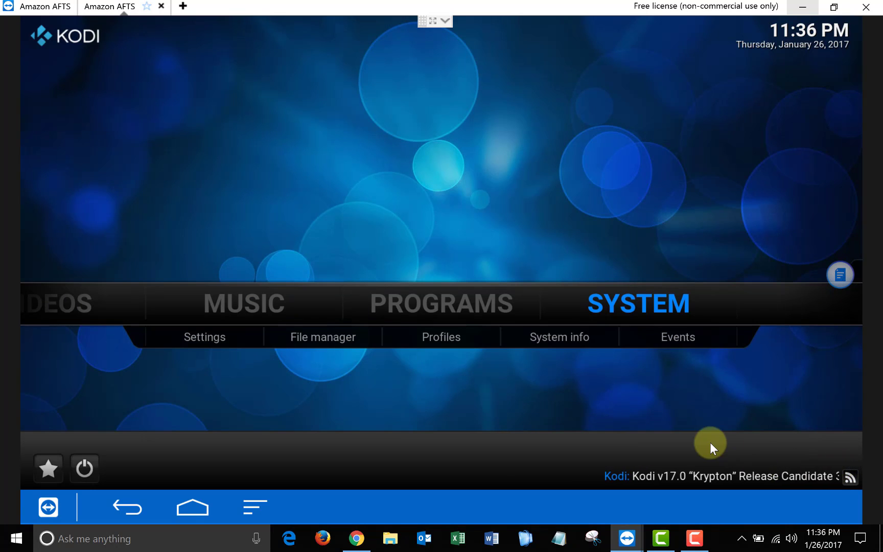
Turn on Enable subtitles in Exodus's Tools > SETTINGS: Subtitles, save, and return to its main menu.
{"action": "key", "text": "Left"}
{"action": "key", "text": "Left"}
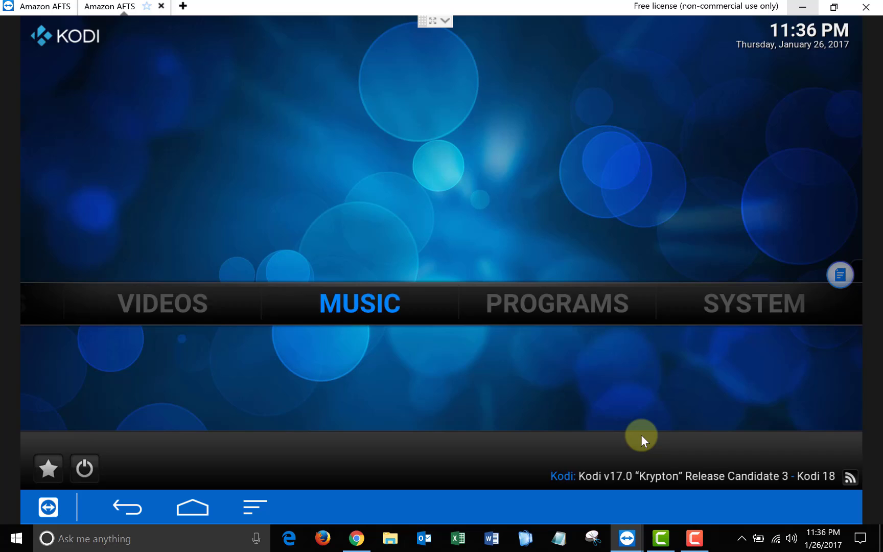
{"action": "key", "text": "Left"}
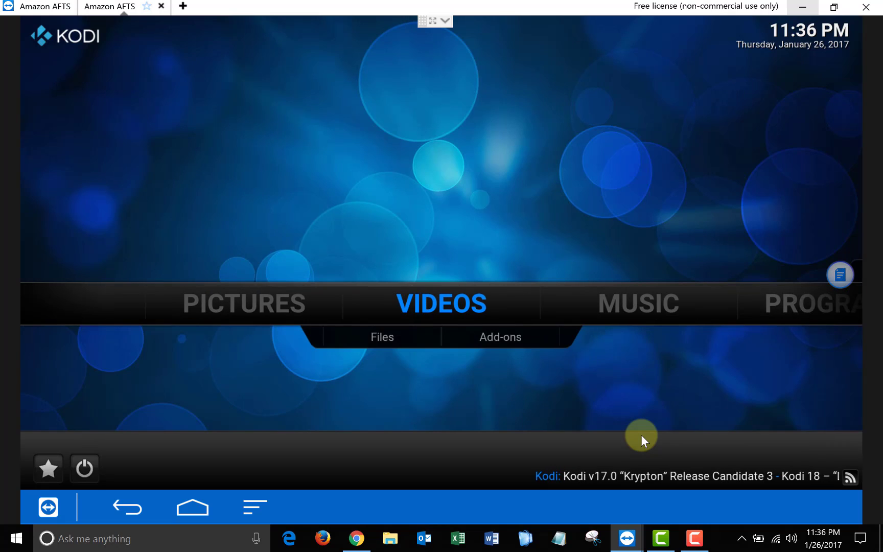
{"action": "left_click", "coordinate": [506, 337]}
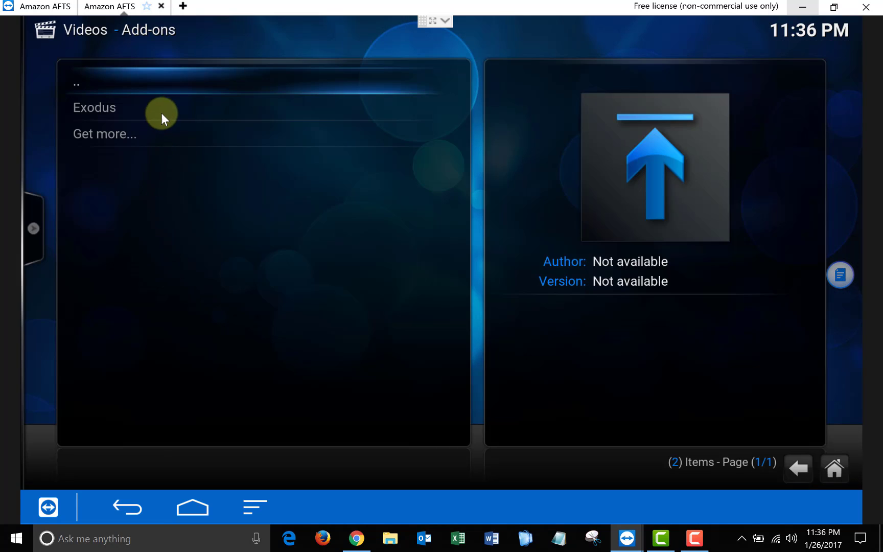
{"action": "left_click", "coordinate": [161, 110]}
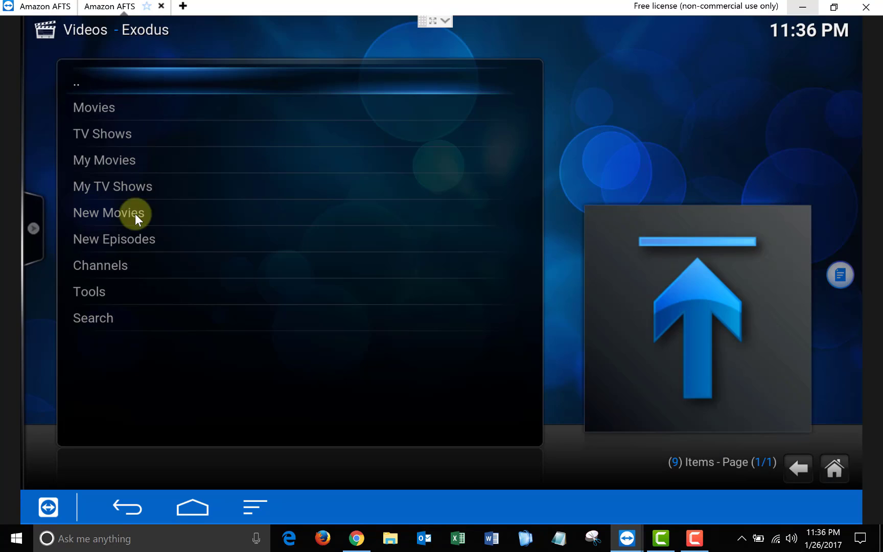
{"action": "left_click", "coordinate": [137, 296]}
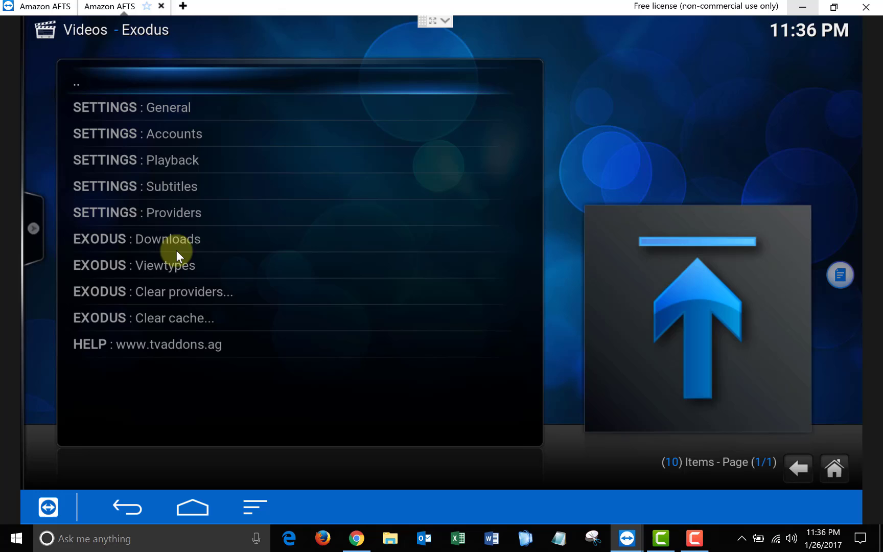
{"action": "left_click", "coordinate": [248, 185]}
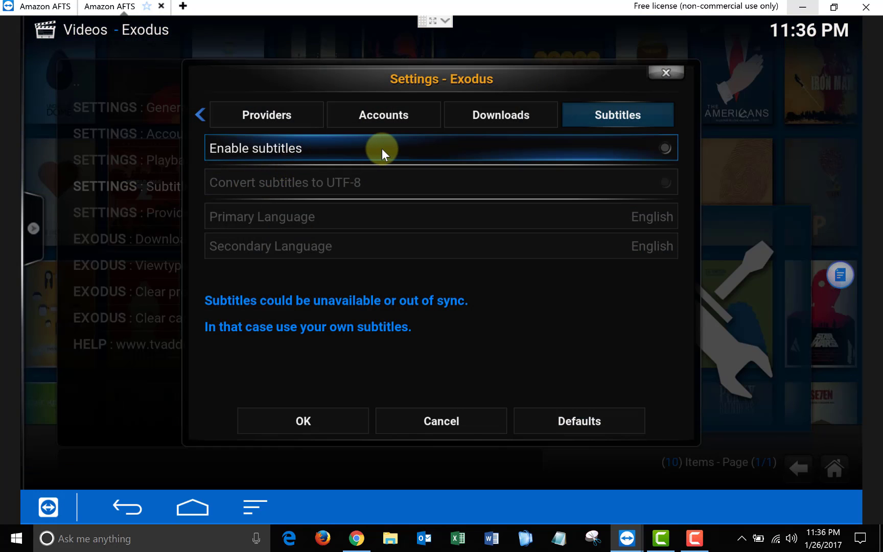
{"action": "left_click", "coordinate": [381, 148]}
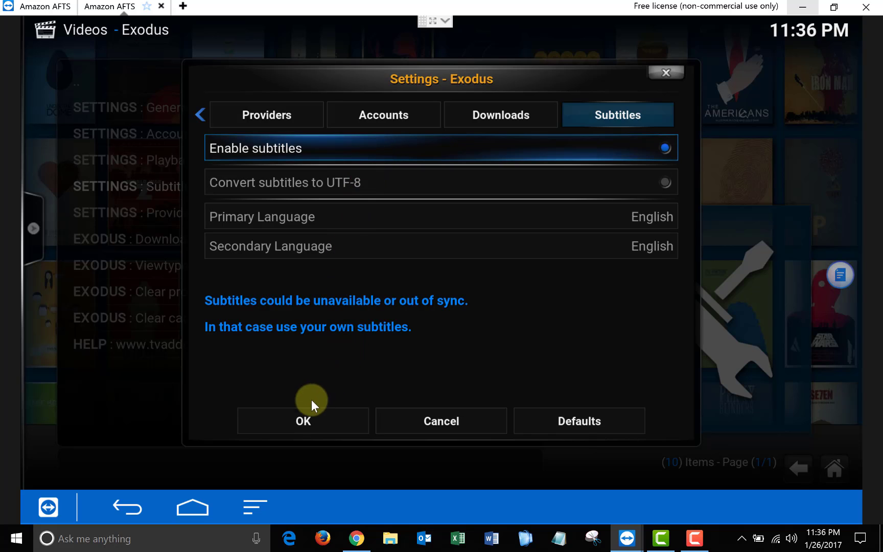
{"action": "left_click", "coordinate": [277, 420]}
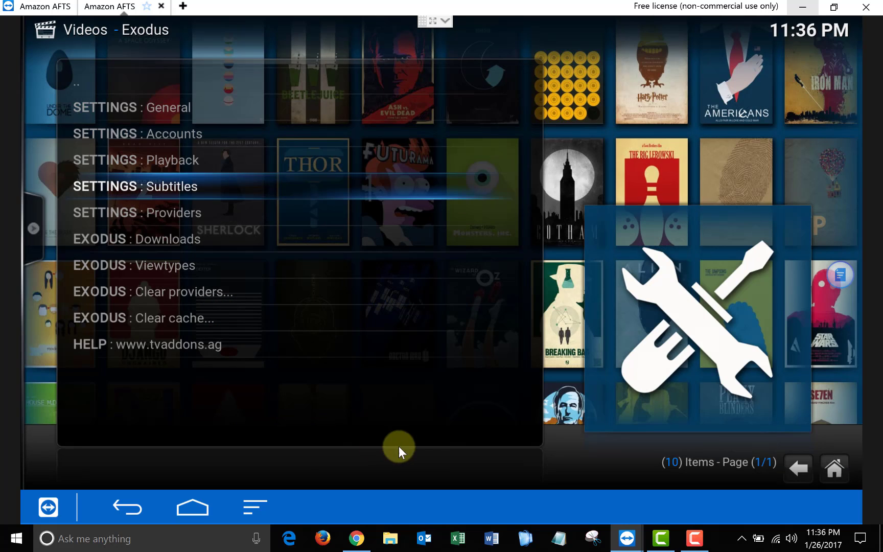
{"action": "left_click", "coordinate": [796, 465]}
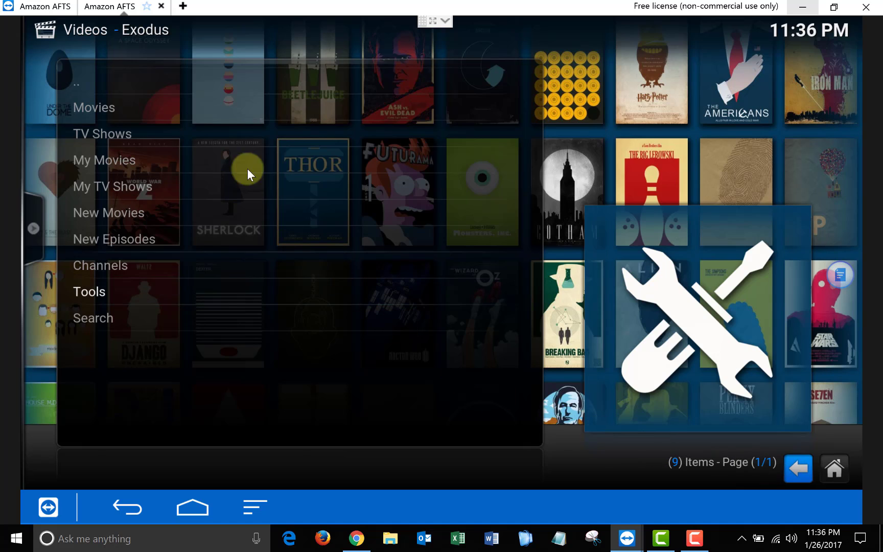
Play The Godfather from Exodus's Most Popular movies and download the first English Subscene subtitle.
{"action": "left_click", "coordinate": [200, 105]}
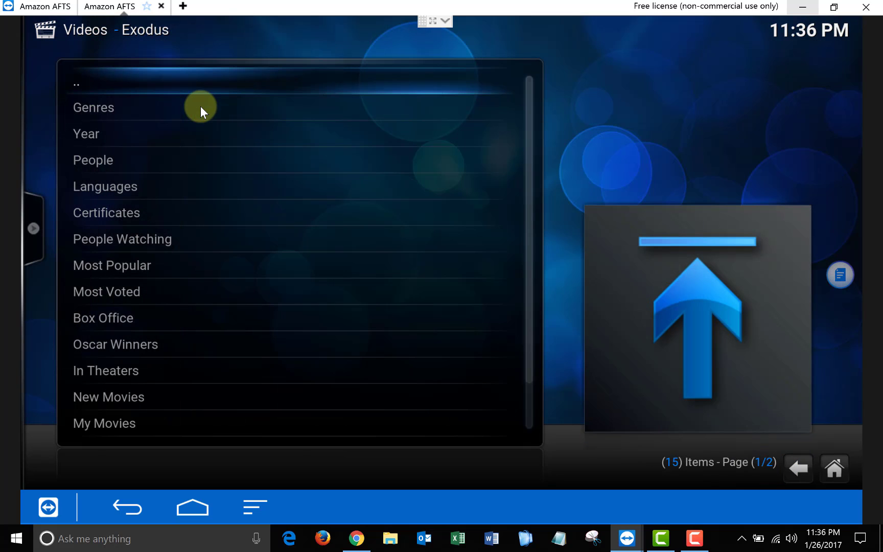
{"action": "left_click", "coordinate": [184, 265]}
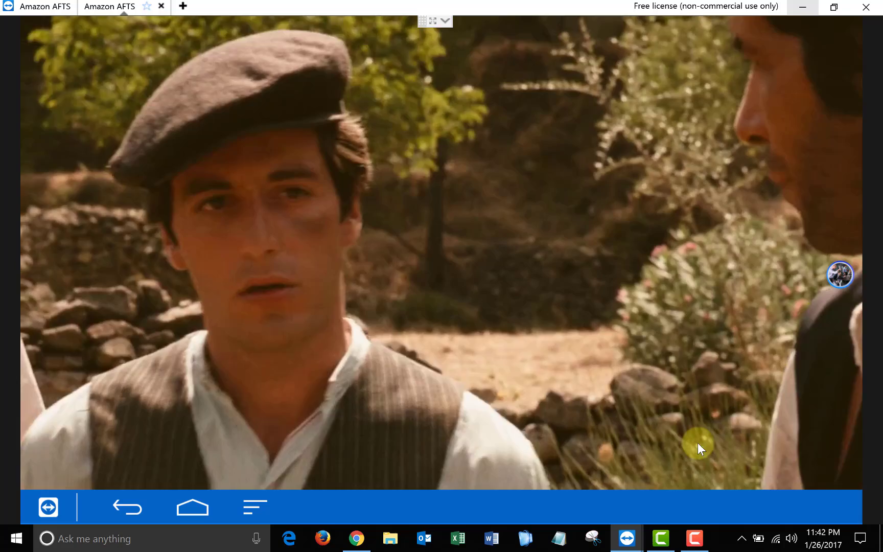
{"action": "left_click", "coordinate": [698, 444]}
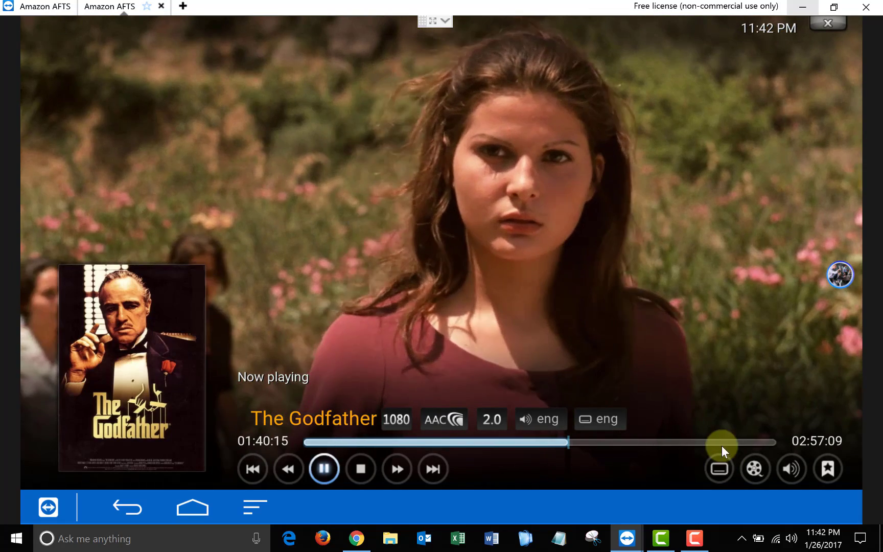
{"action": "left_click", "coordinate": [719, 467]}
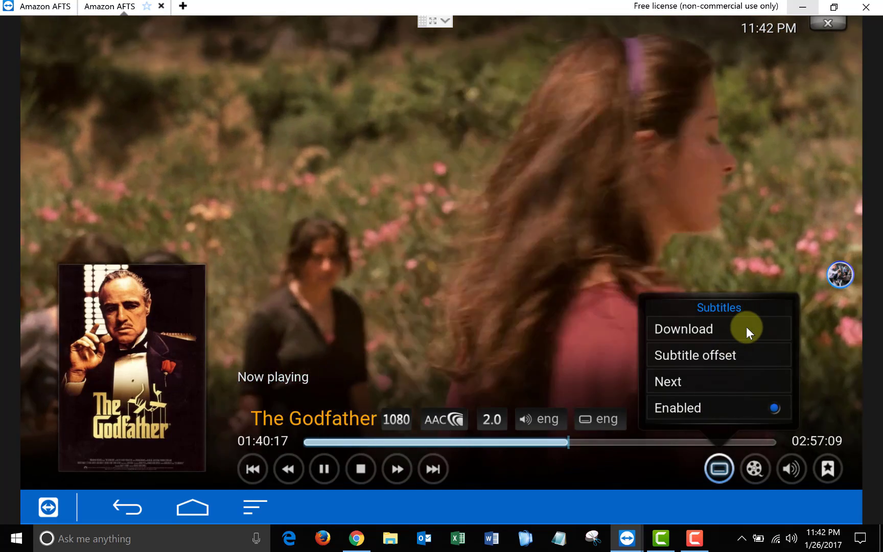
{"action": "left_click", "coordinate": [746, 328]}
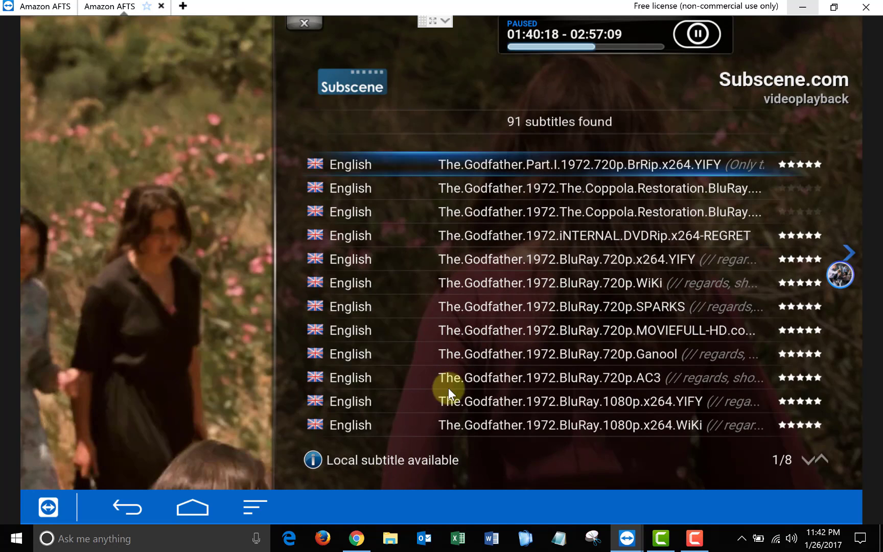
{"action": "left_click", "coordinate": [570, 162]}
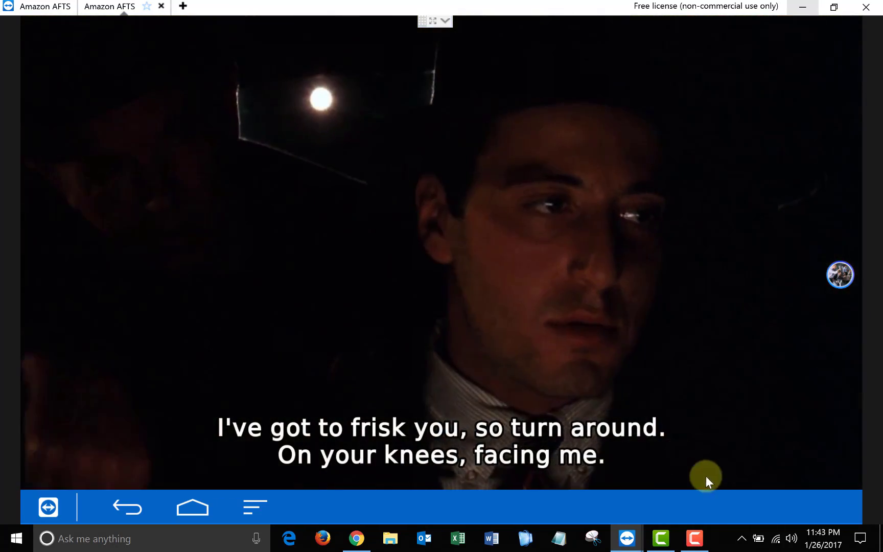
Set The Godfather's subtitle offset to Ahead by 15.714s.
{"action": "left_click", "coordinate": [728, 478]}
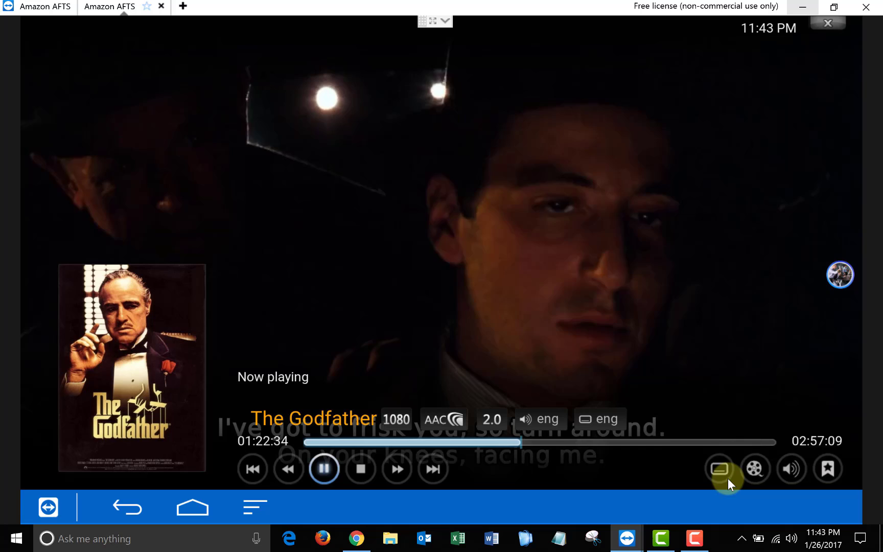
{"action": "left_click", "coordinate": [721, 470]}
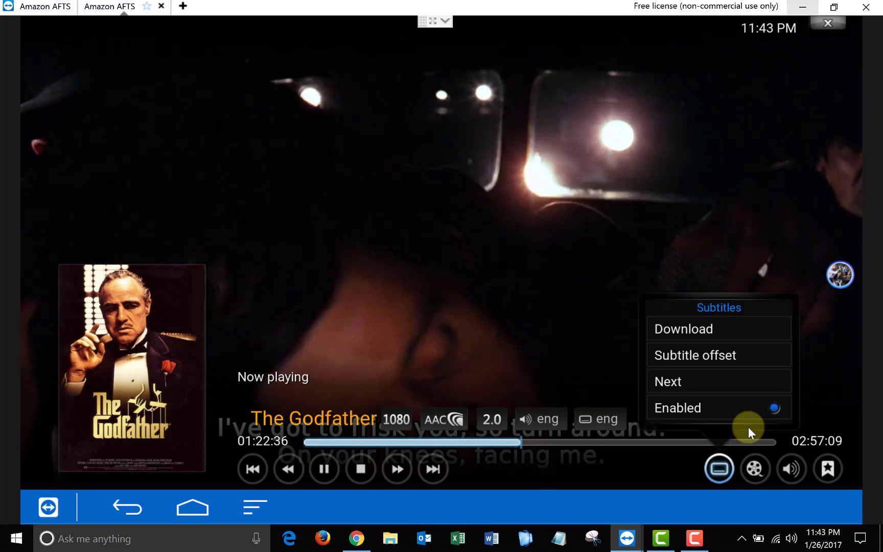
{"action": "left_click", "coordinate": [761, 354]}
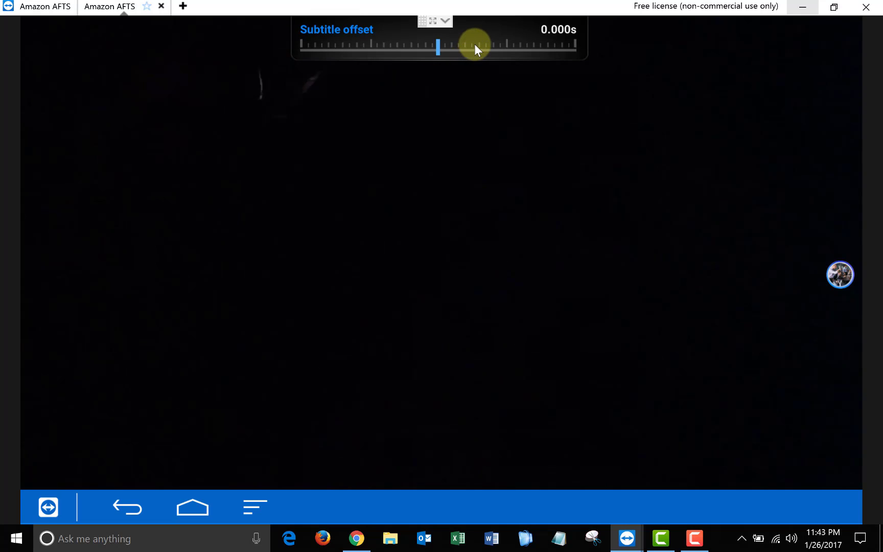
{"action": "left_click", "coordinate": [475, 47]}
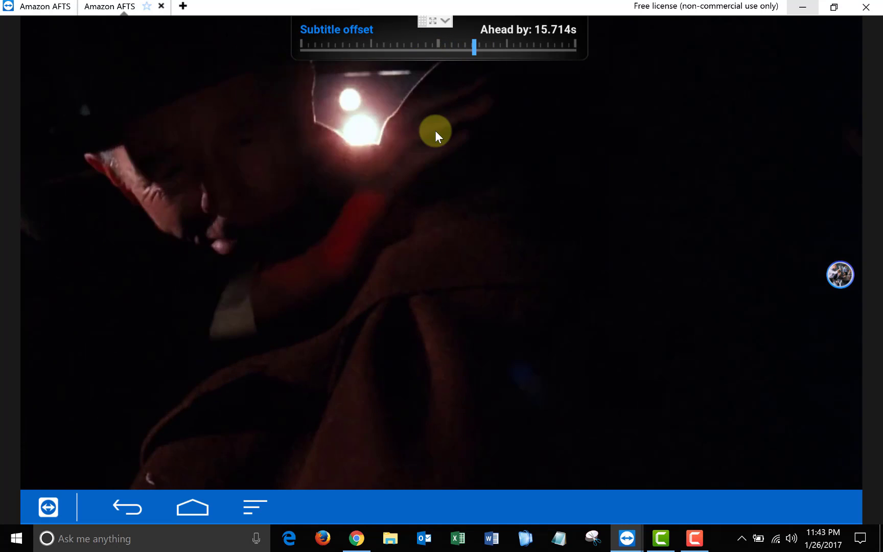